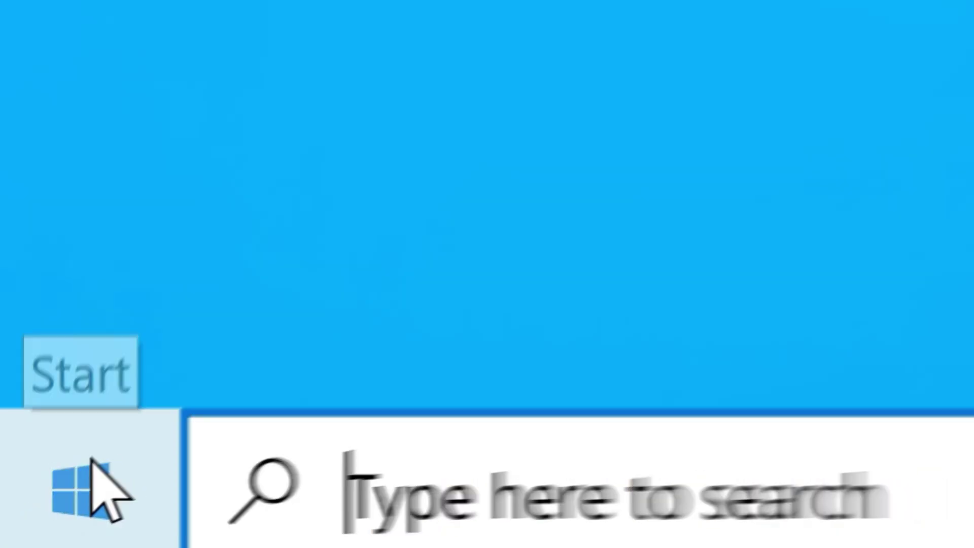
Find Apps & features from Start and open the Camera app's Advanced options page.
{"action": "left_click", "coordinate": [23, 530]}
{"action": "type", "text": "ap"}
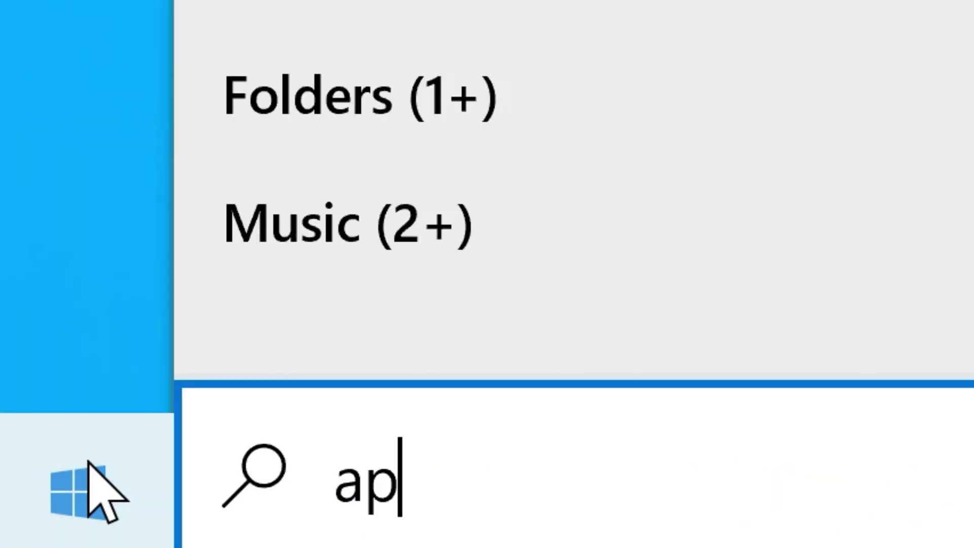
{"action": "type", "text": "ps ad"}
{"action": "key", "text": "BackSpace"}
{"action": "type", "text": "nd "}
{"action": "type", "text": "fea"}
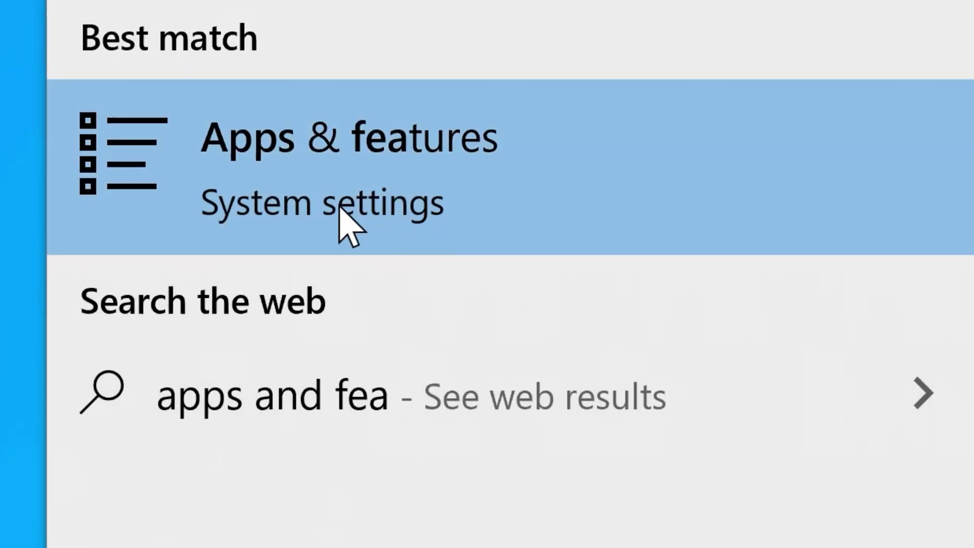
{"action": "left_click", "coordinate": [340, 213]}
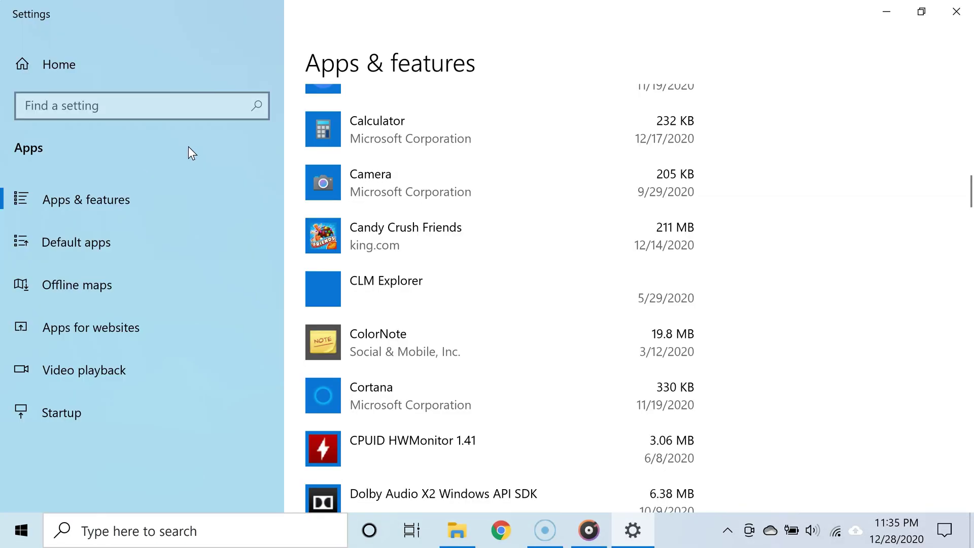
{"action": "scroll", "coordinate": [385, 211], "scroll_direction": "up", "scroll_amount": 5}
{"action": "scroll", "coordinate": [385, 210], "scroll_direction": "up", "scroll_amount": 5}
{"action": "scroll", "coordinate": [385, 211], "scroll_direction": "up", "scroll_amount": 4}
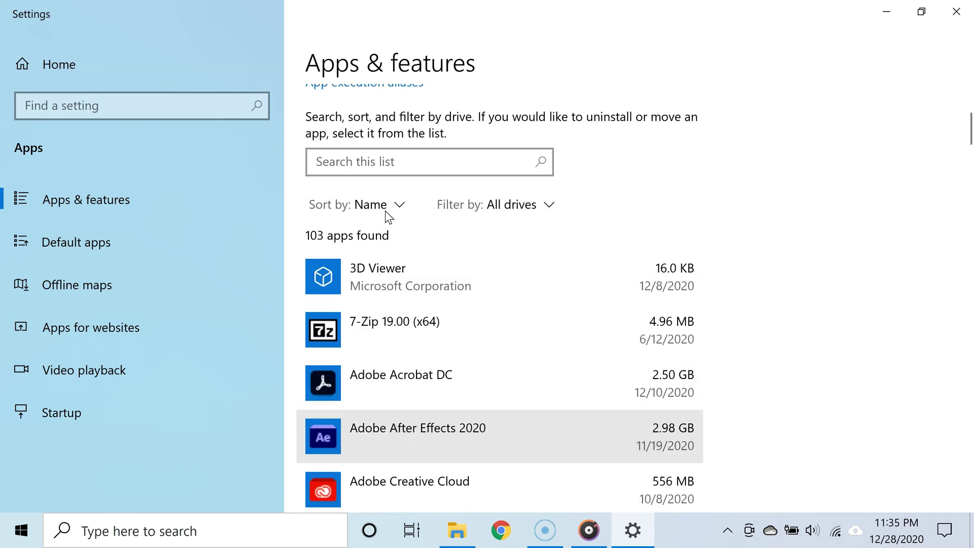
{"action": "scroll", "coordinate": [386, 211], "scroll_direction": "up", "scroll_amount": 3}
{"action": "scroll", "coordinate": [456, 290], "scroll_direction": "down", "scroll_amount": 5}
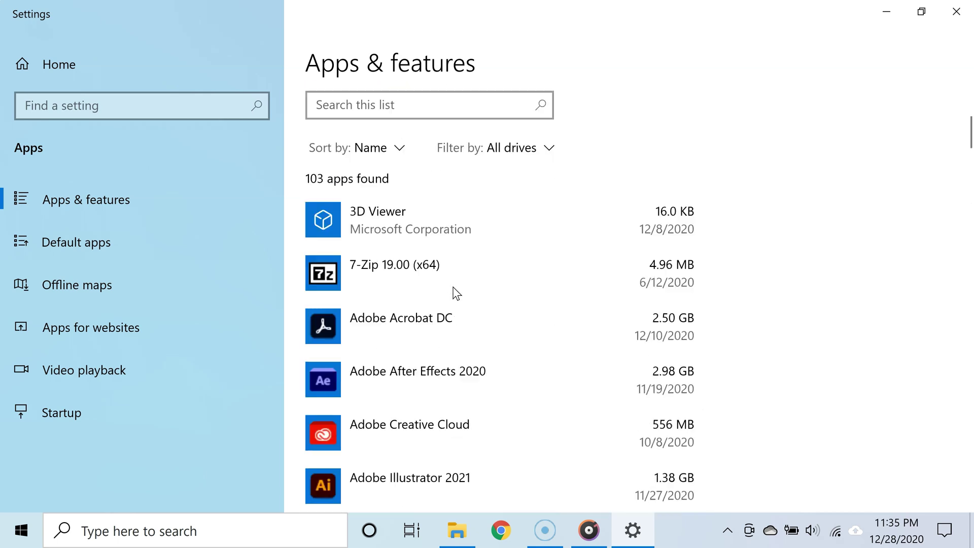
{"action": "scroll", "coordinate": [455, 289], "scroll_direction": "down", "scroll_amount": 4}
{"action": "scroll", "coordinate": [455, 290], "scroll_direction": "down", "scroll_amount": 2}
{"action": "scroll", "coordinate": [455, 290], "scroll_direction": "down", "scroll_amount": 2}
{"action": "scroll", "coordinate": [455, 292], "scroll_direction": "down", "scroll_amount": 3}
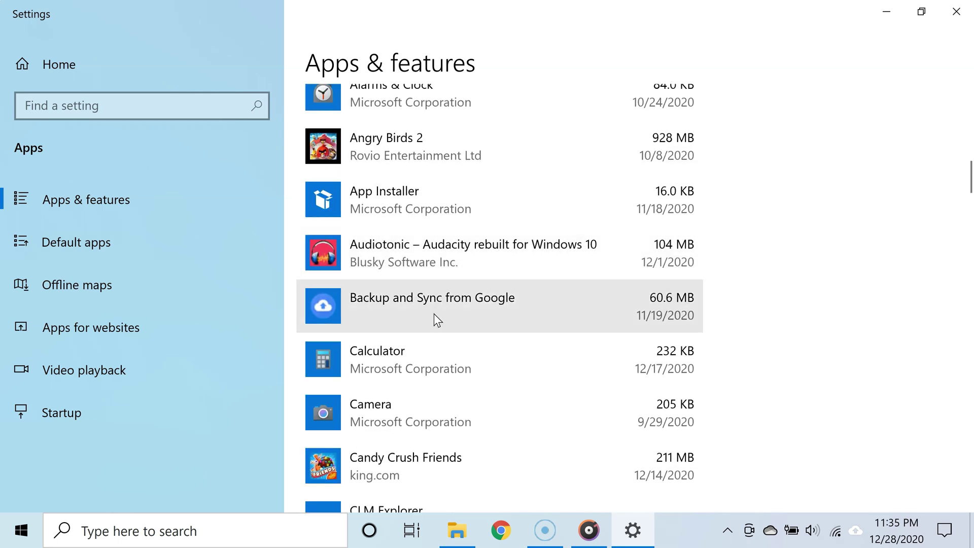
{"action": "left_click", "coordinate": [434, 428]}
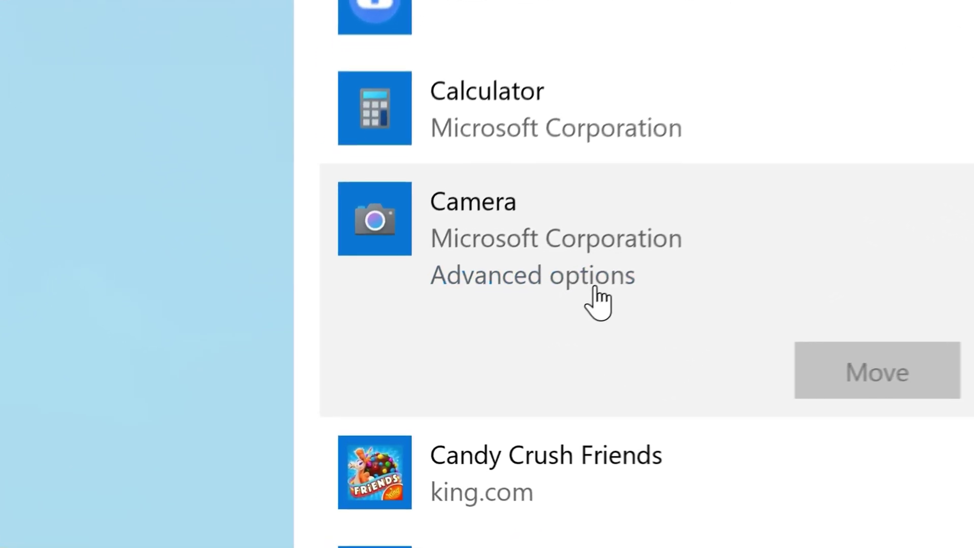
{"action": "left_click", "coordinate": [602, 259]}
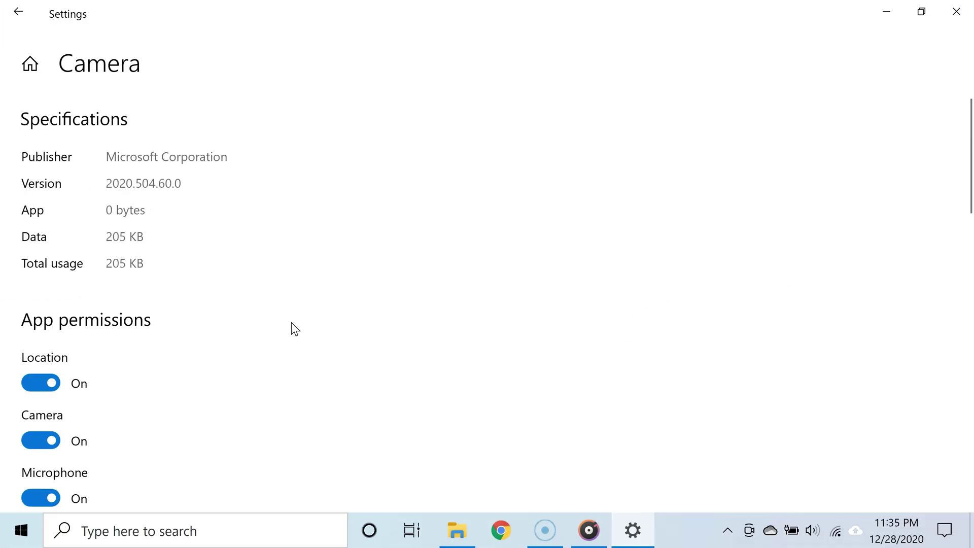
{"action": "scroll", "coordinate": [226, 305], "scroll_direction": "down", "scroll_amount": 2}
{"action": "scroll", "coordinate": [226, 304], "scroll_direction": "down", "scroll_amount": 2}
{"action": "scroll", "coordinate": [226, 305], "scroll_direction": "down", "scroll_amount": 1}
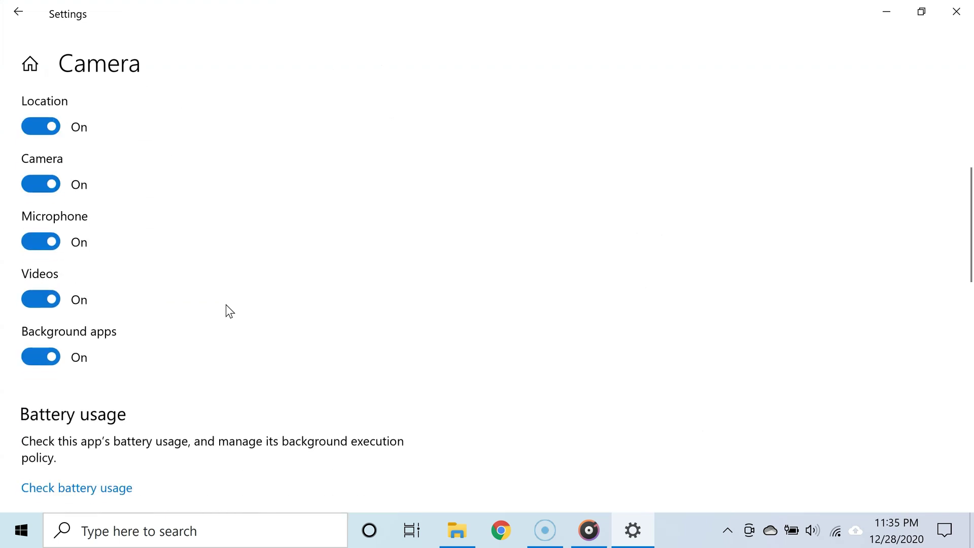
{"action": "scroll", "coordinate": [226, 305], "scroll_direction": "down", "scroll_amount": 2}
{"action": "scroll", "coordinate": [226, 304], "scroll_direction": "down", "scroll_amount": 3}
{"action": "scroll", "coordinate": [226, 305], "scroll_direction": "down", "scroll_amount": 3}
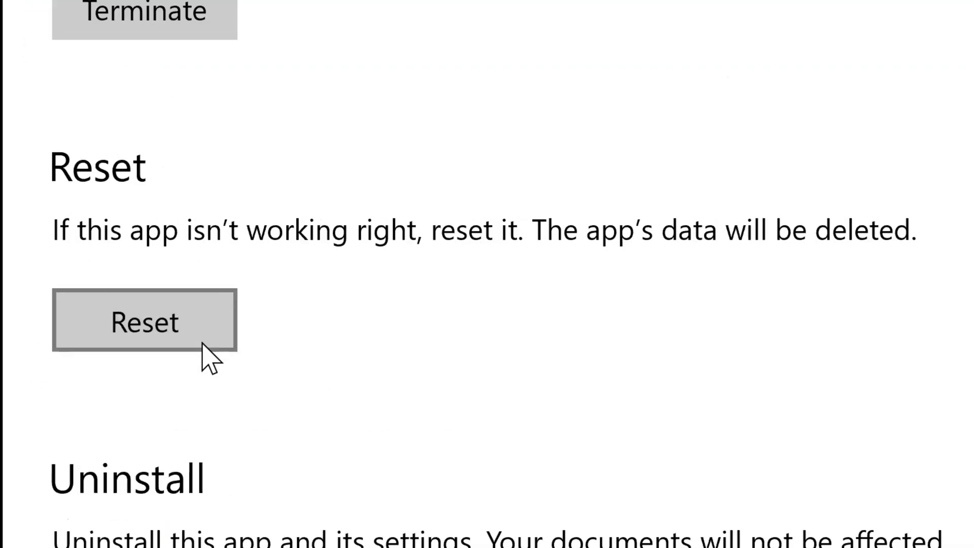
Reset the Camera app from its advanced options and confirm deleting its data.
{"action": "left_click", "coordinate": [211, 351]}
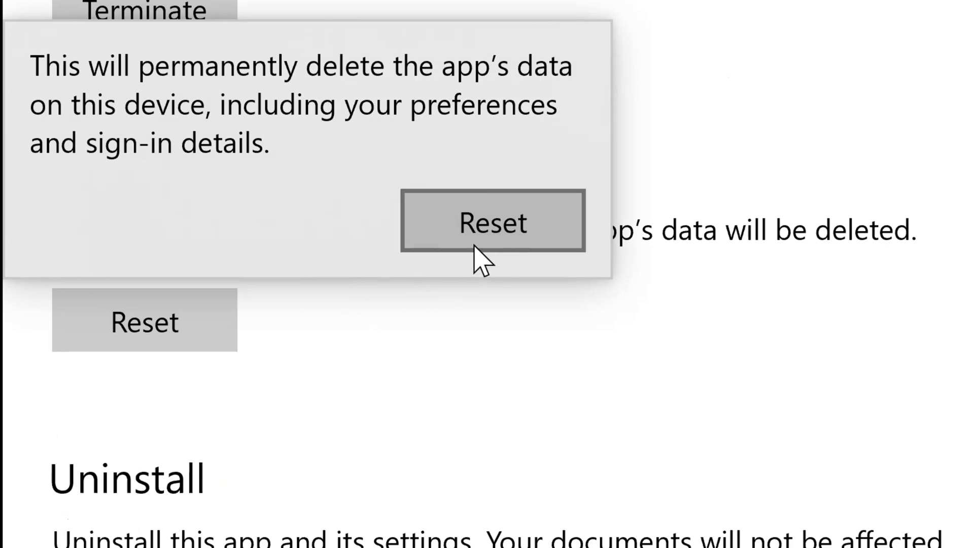
{"action": "left_click", "coordinate": [480, 229]}
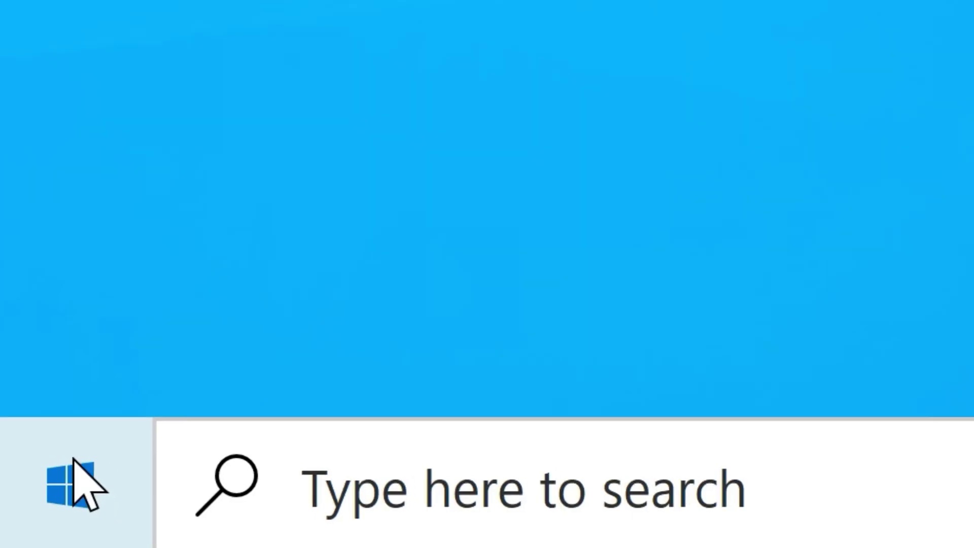
Search Start for 'camera privacy' and open the Camera privacy settings result.
{"action": "left_click", "coordinate": [21, 531]}
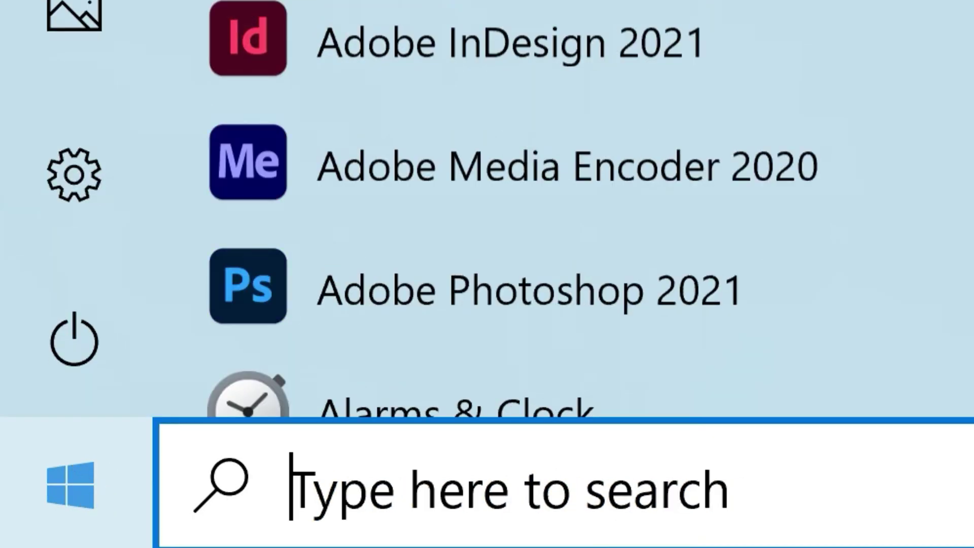
{"action": "type", "text": "c"}
{"action": "type", "text": "amera privac"}
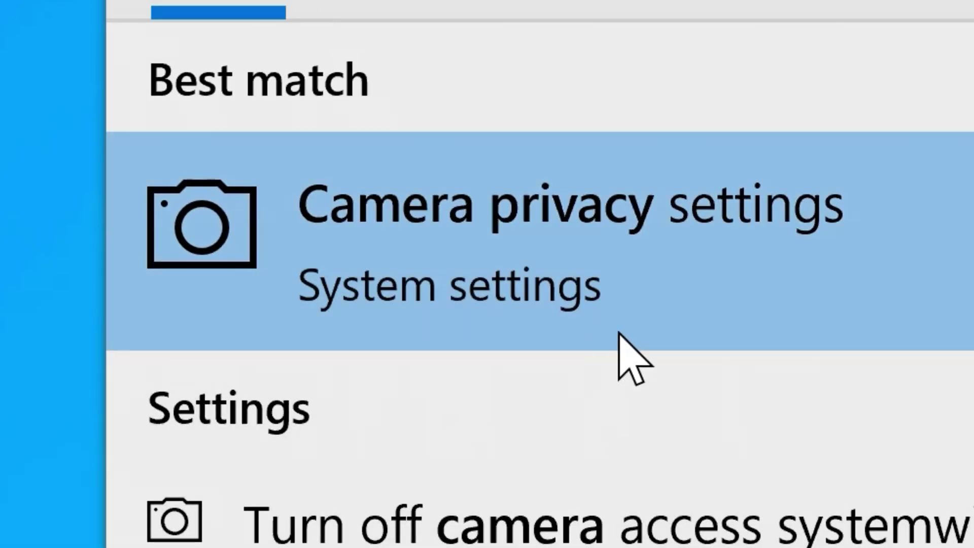
{"action": "left_click", "coordinate": [670, 285]}
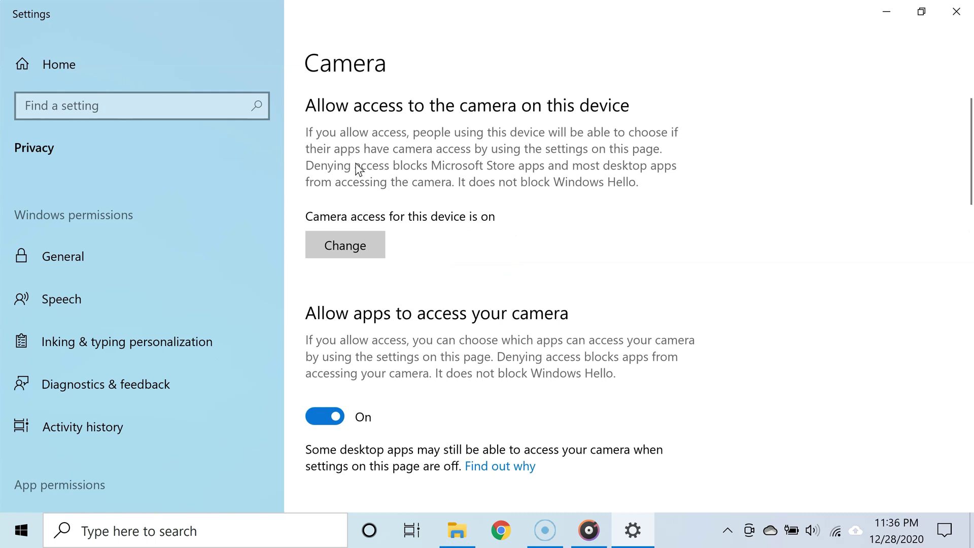
{"action": "scroll", "coordinate": [362, 166], "scroll_direction": "down", "scroll_amount": 2}
{"action": "scroll", "coordinate": [403, 187], "scroll_direction": "down", "scroll_amount": 3}
{"action": "scroll", "coordinate": [405, 187], "scroll_direction": "down", "scroll_amount": 1}
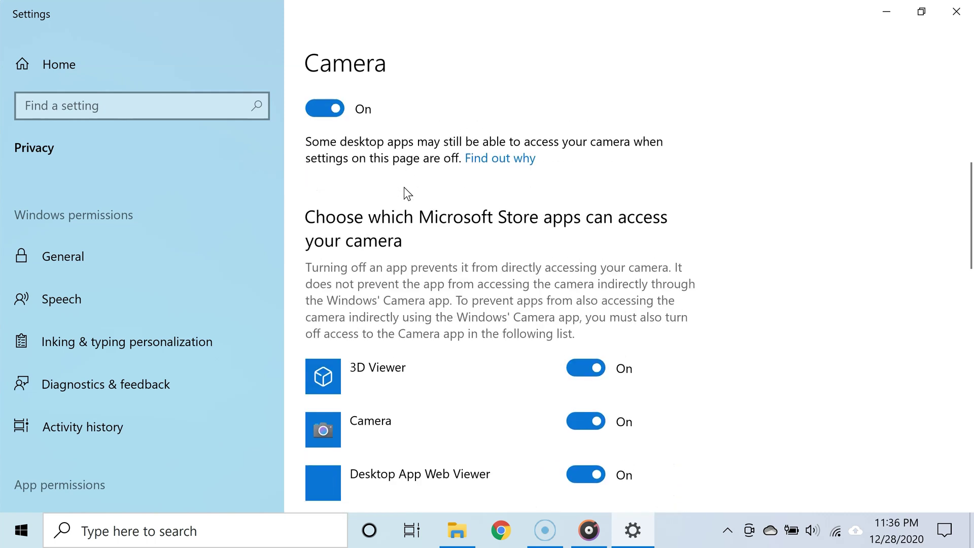
{"action": "scroll", "coordinate": [405, 187], "scroll_direction": "up", "scroll_amount": 3}
{"action": "scroll", "coordinate": [405, 186], "scroll_direction": "up", "scroll_amount": 1}
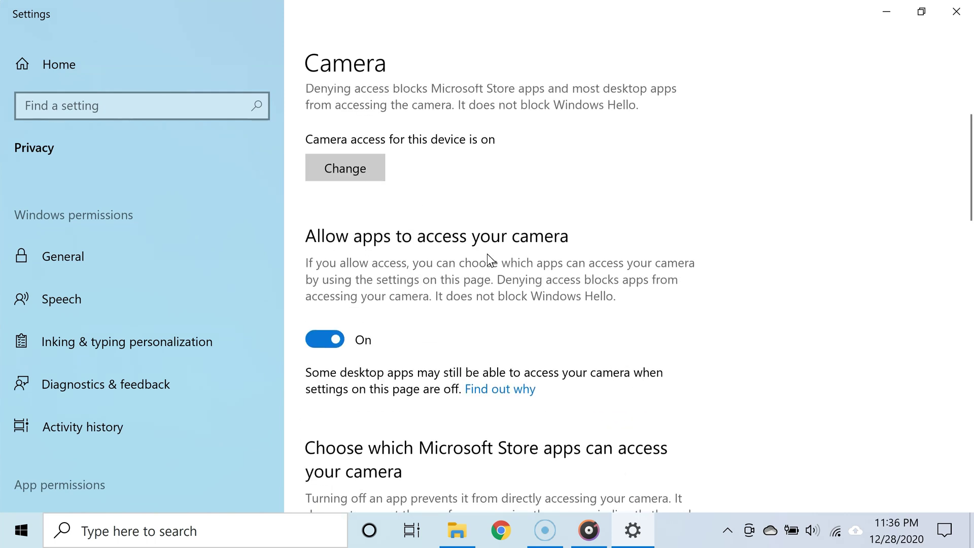
Toggle apps' camera access off and back on.
{"action": "left_click", "coordinate": [323, 345]}
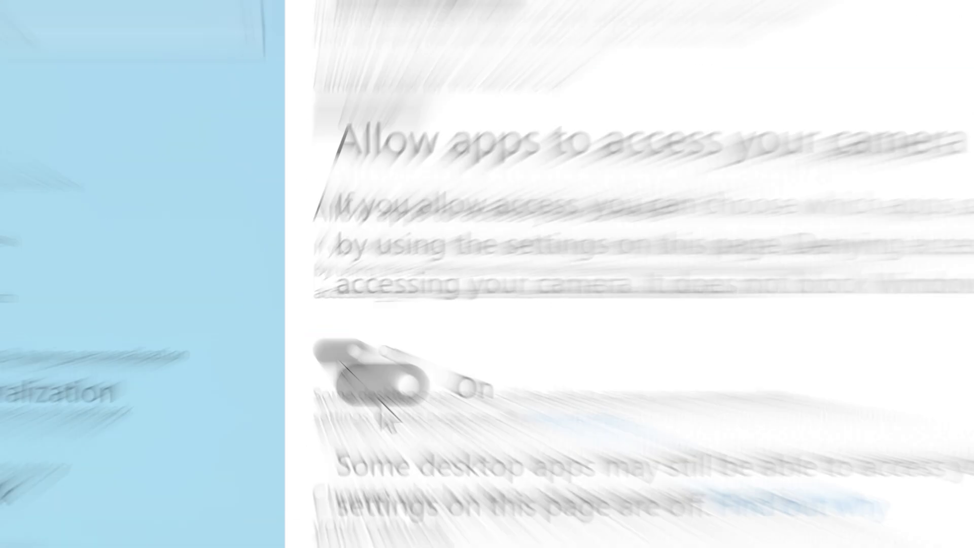
{"action": "left_click", "coordinate": [323, 345]}
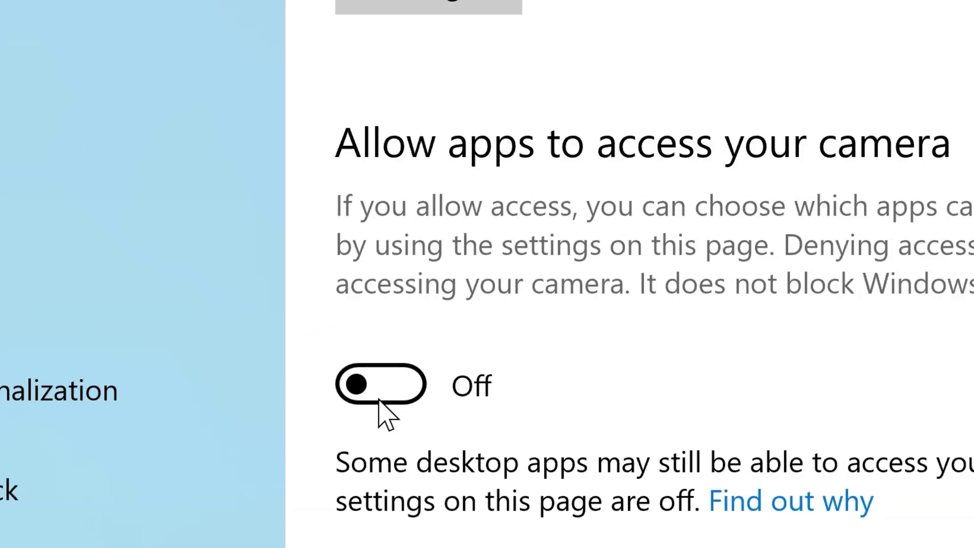
{"action": "left_click", "coordinate": [381, 402]}
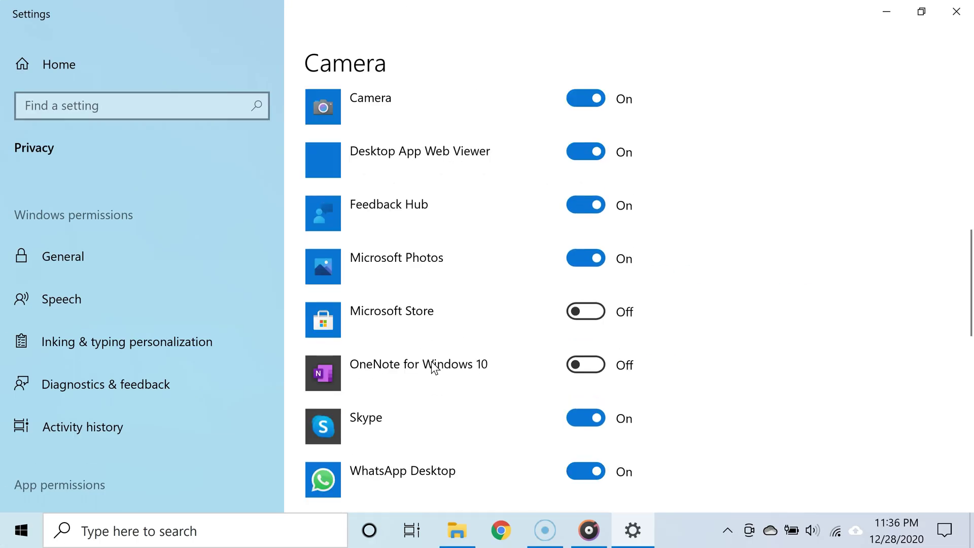
{"action": "scroll", "coordinate": [437, 365], "scroll_direction": "down", "scroll_amount": 5}
{"action": "scroll", "coordinate": [437, 365], "scroll_direction": "down", "scroll_amount": 3}
Cycle desktop apps' camera access off and on, leaving it On, then close Settings.
{"action": "left_click", "coordinate": [335, 262]}
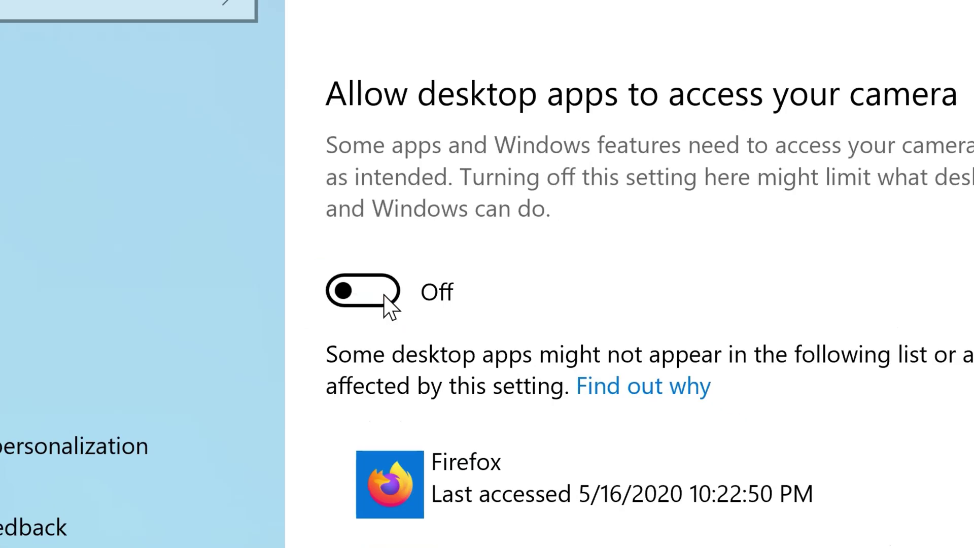
{"action": "left_click", "coordinate": [335, 261]}
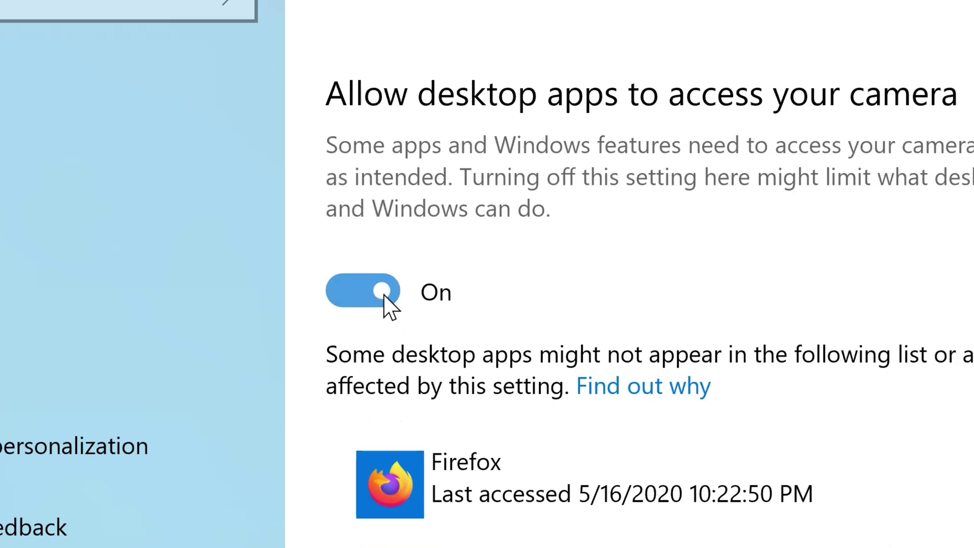
{"action": "left_click", "coordinate": [385, 293]}
{"action": "left_click", "coordinate": [384, 293]}
{"action": "left_click", "coordinate": [384, 293]}
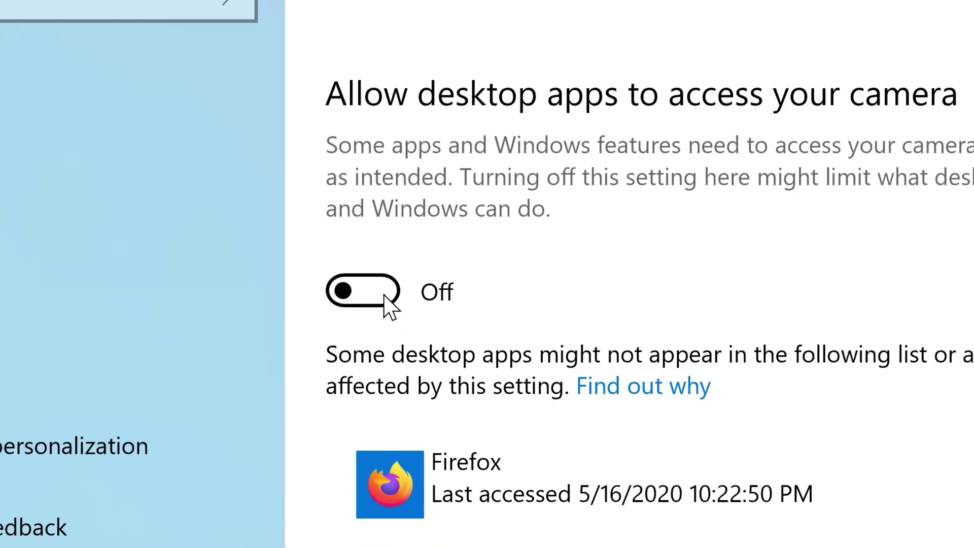
{"action": "left_click", "coordinate": [385, 297]}
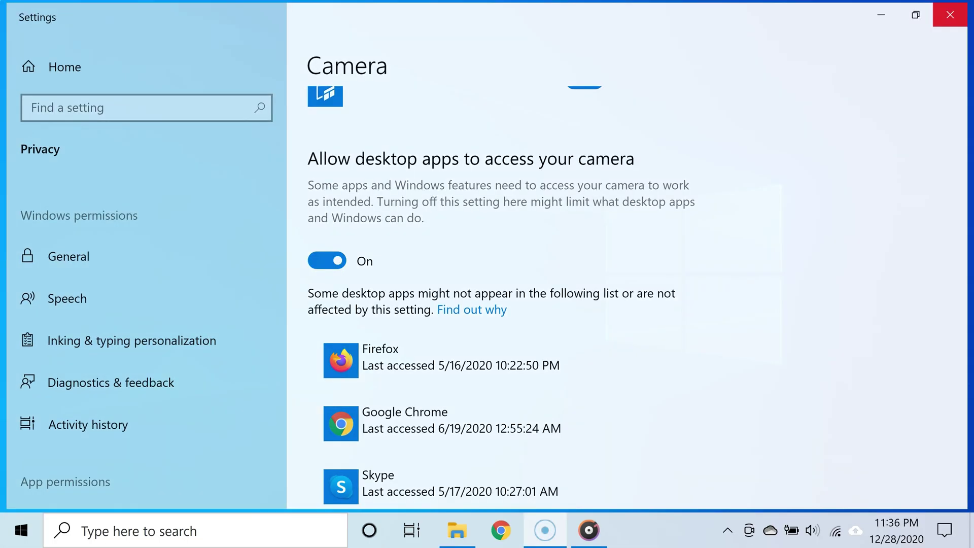
{"action": "left_click", "coordinate": [959, 13]}
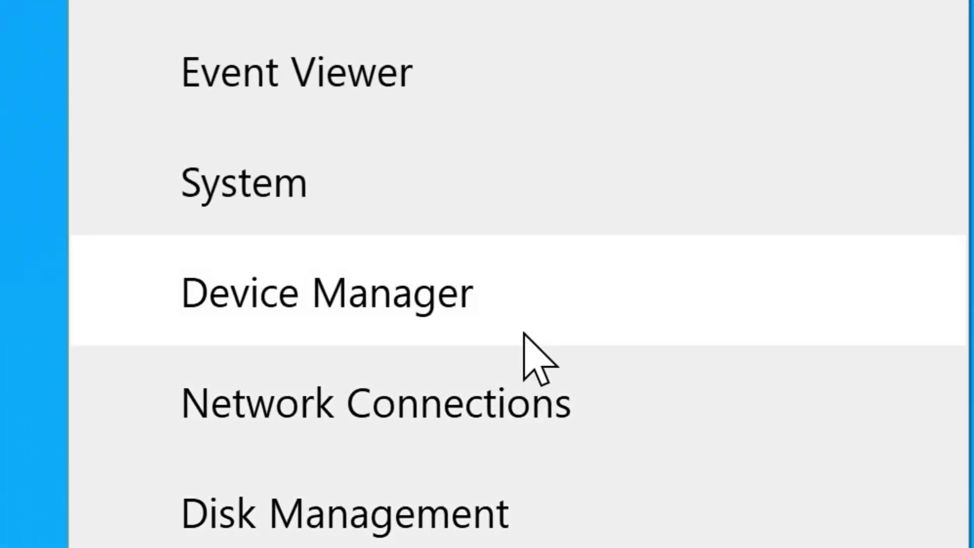
Launch Device Manager, expand Cameras, and bring up Integrated Camera's context menu.
{"action": "left_click", "coordinate": [508, 316]}
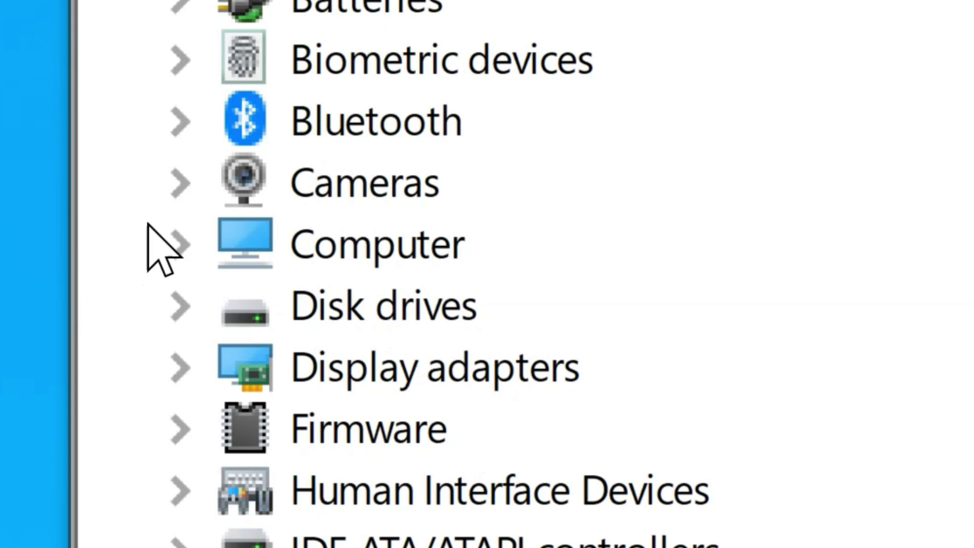
{"action": "left_click", "coordinate": [181, 186]}
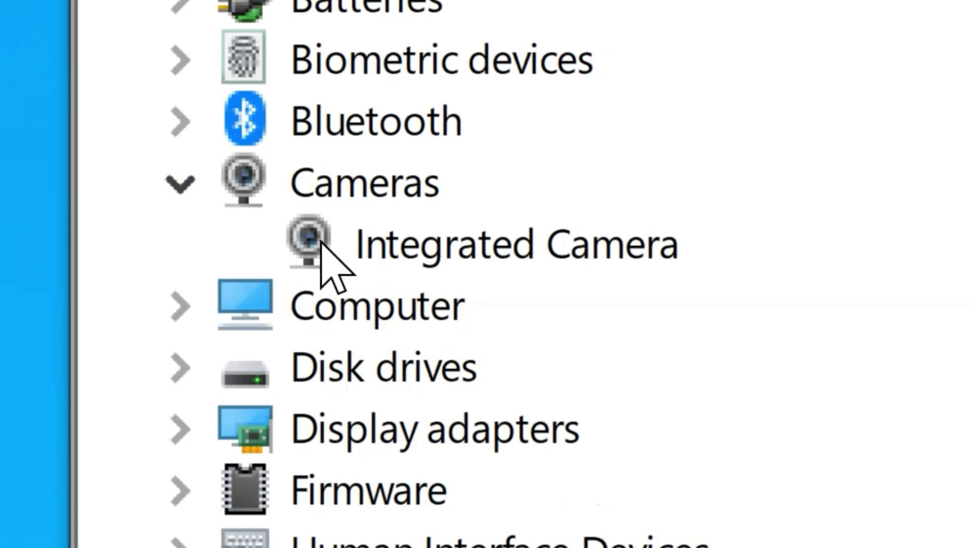
{"action": "right_click", "coordinate": [498, 258]}
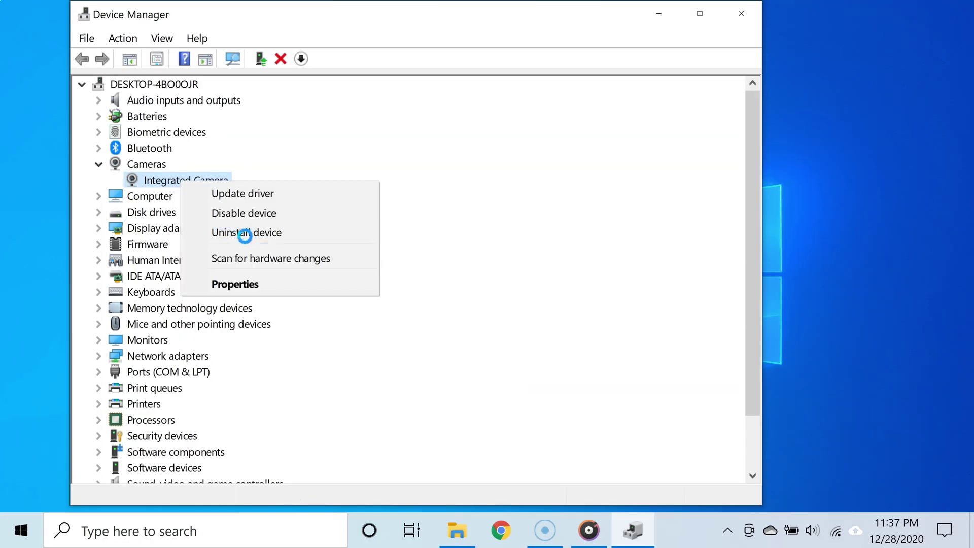
Uninstall the Integrated Camera device without deleting its driver software.
{"action": "left_click", "coordinate": [245, 232]}
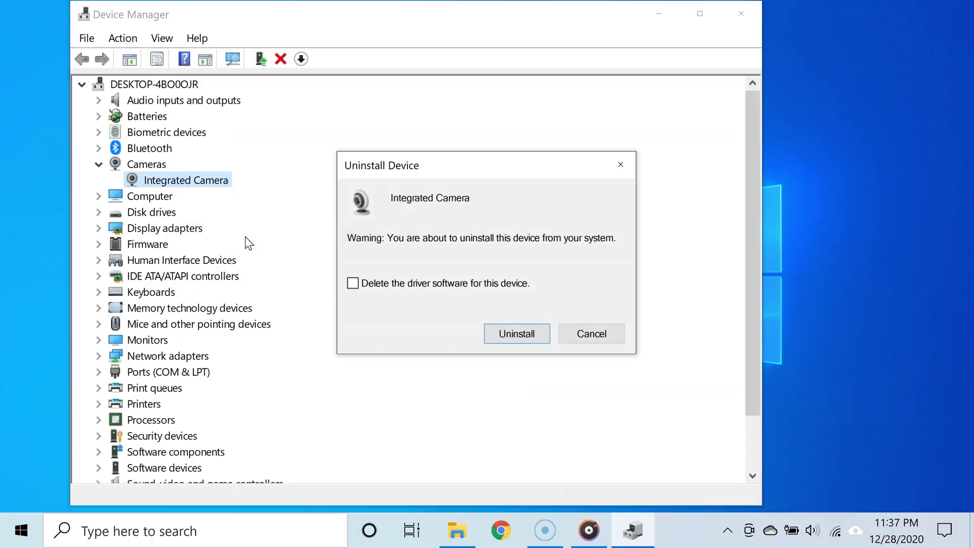
{"action": "mouse_move", "coordinate": [410, 170]}
{"action": "left_mouse_down"}
{"action": "mouse_move", "coordinate": [354, 148]}
{"action": "mouse_move", "coordinate": [332, 123]}
{"action": "left_mouse_up"}
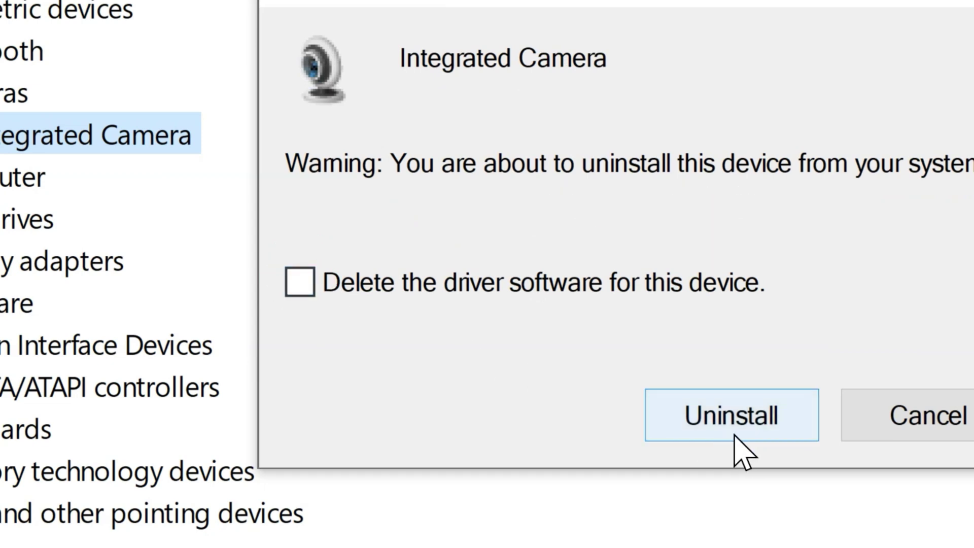
{"action": "left_click", "coordinate": [731, 416]}
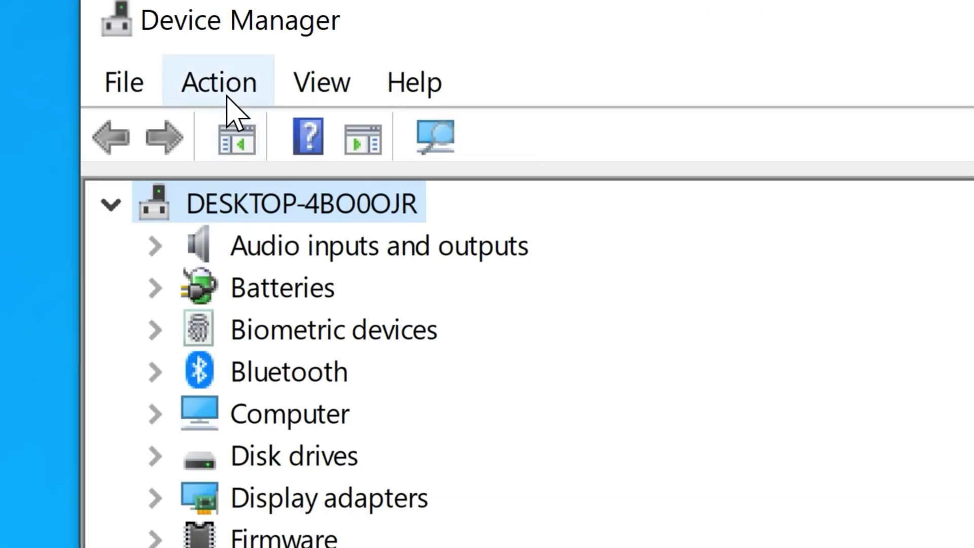
Run Scan for hardware changes from the Action menu to bring Cameras back.
{"action": "left_click", "coordinate": [227, 88]}
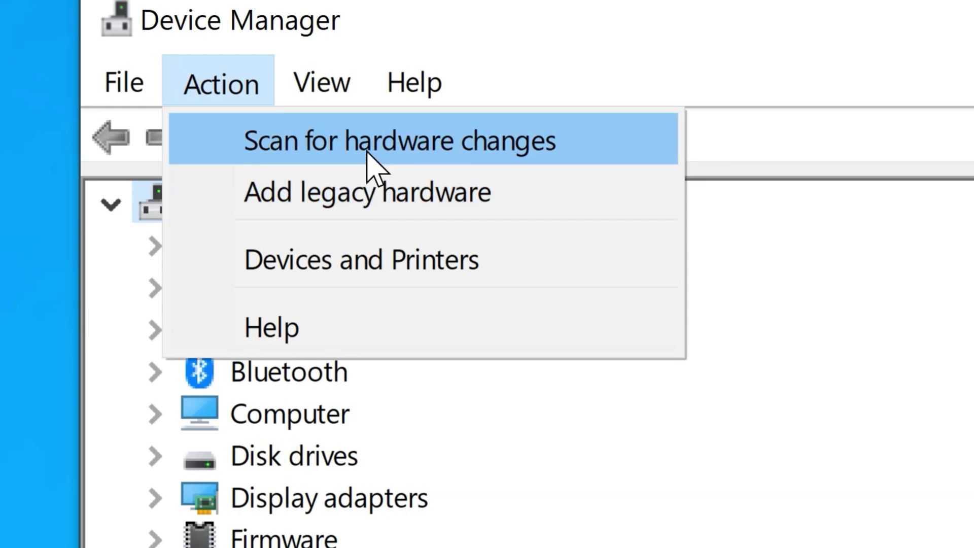
{"action": "left_click", "coordinate": [372, 165]}
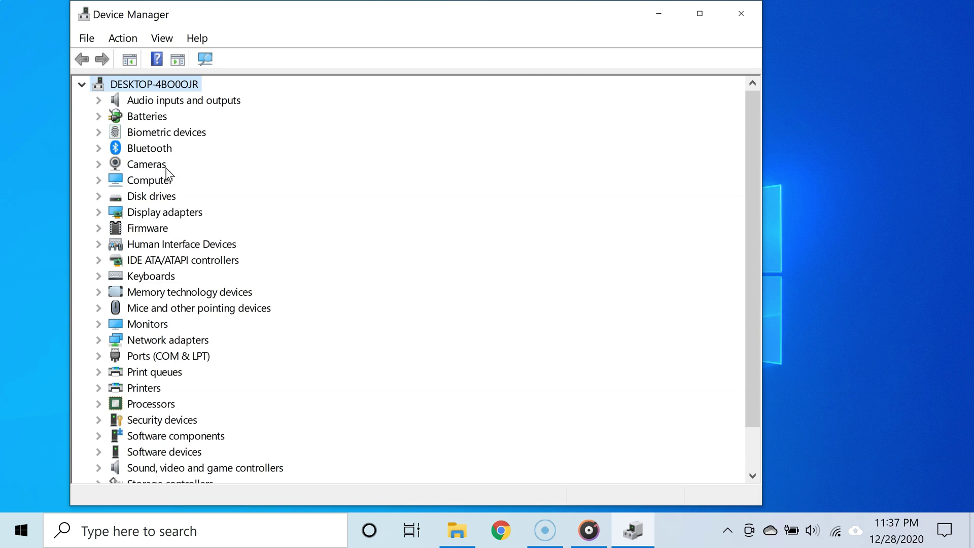
Close Device Manager, search Start for 'camera', then dismiss the search to the desktop.
{"action": "left_click", "coordinate": [741, 13]}
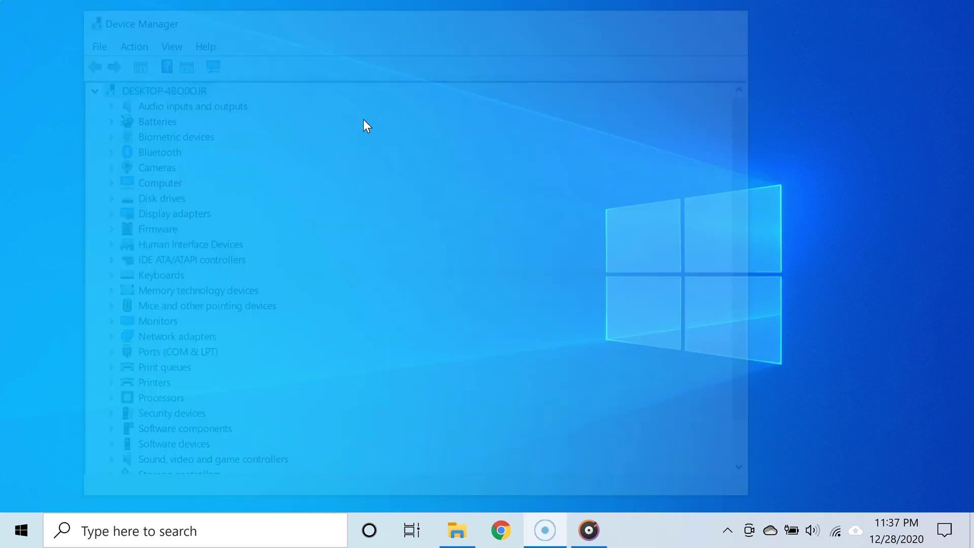
{"action": "left_click", "coordinate": [138, 531]}
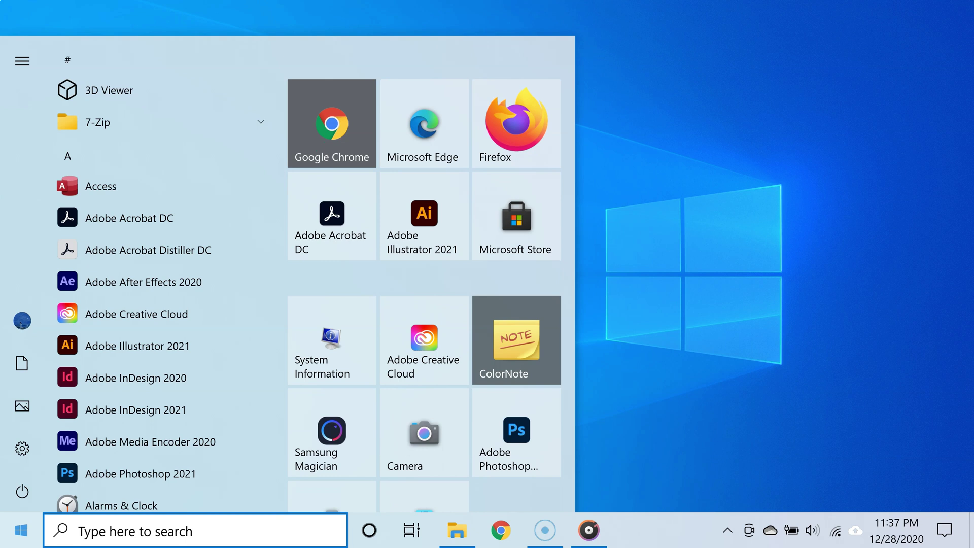
{"action": "type", "text": "camera"}
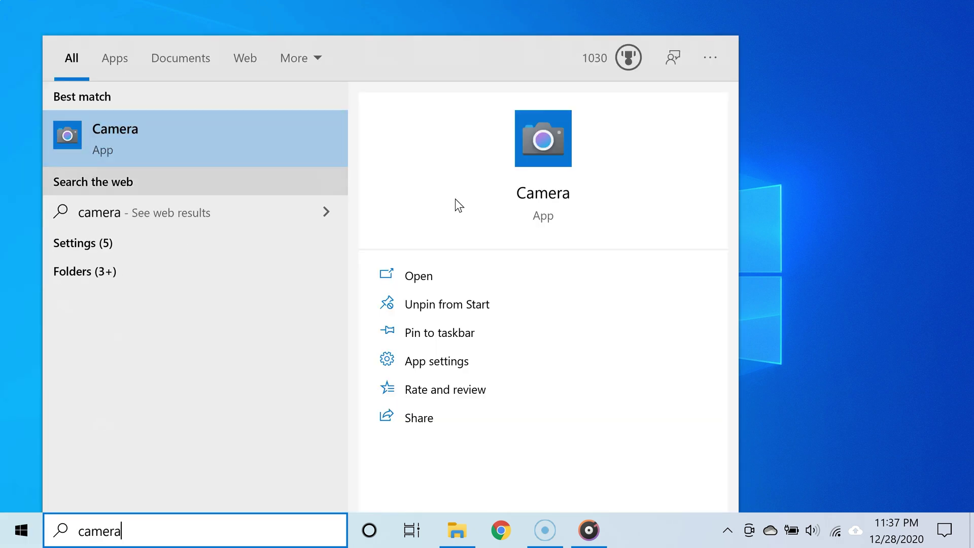
{"action": "left_click", "coordinate": [811, 225]}
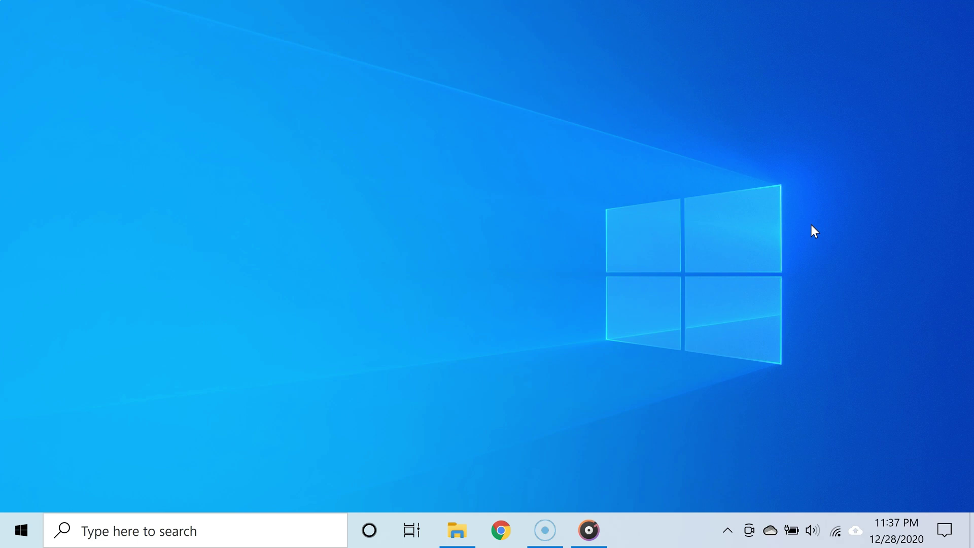